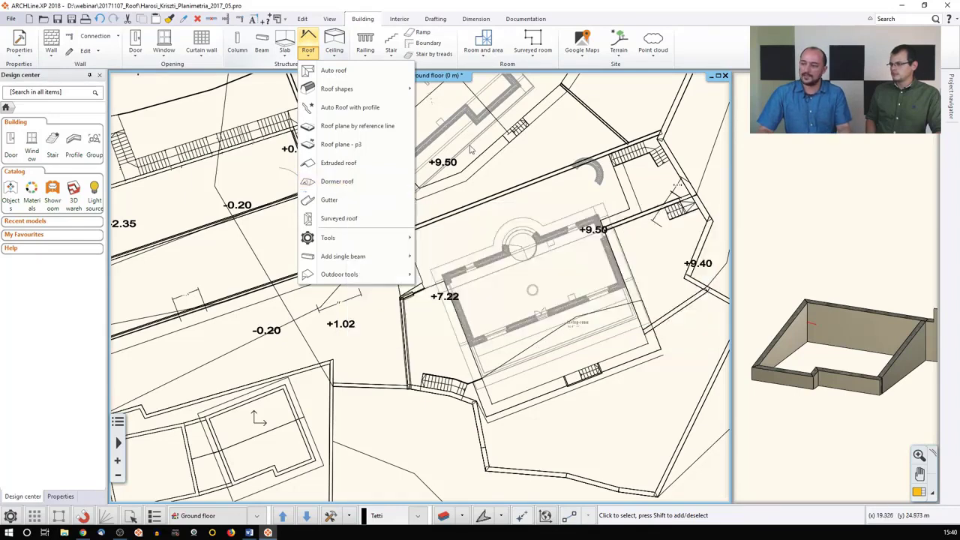
# Make Building 02 + 03 the active building with its Roof level current
pyautogui.moveTo(285, 360); pyautogui.dragTo(312, 410, button='middle')
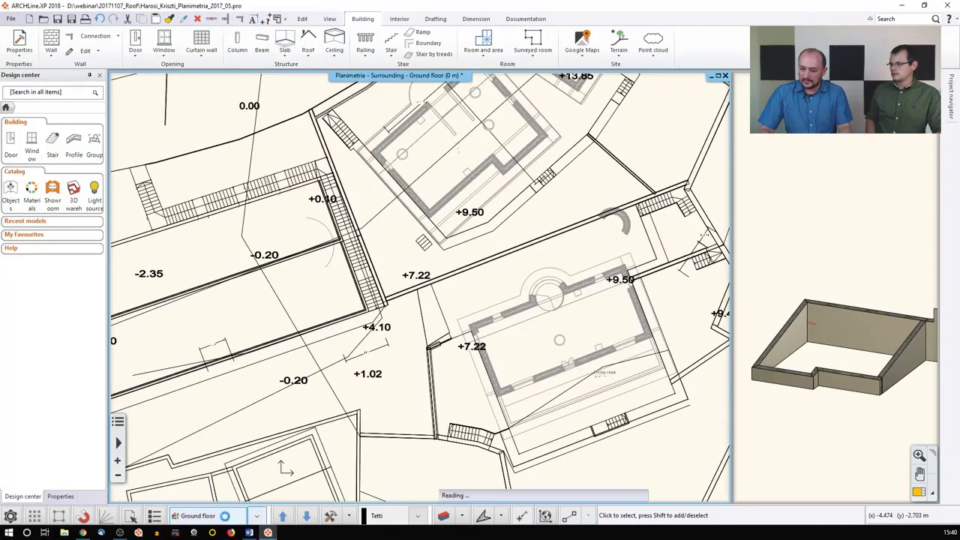
pyautogui.click(225, 516)
pyautogui.click(502, 148)
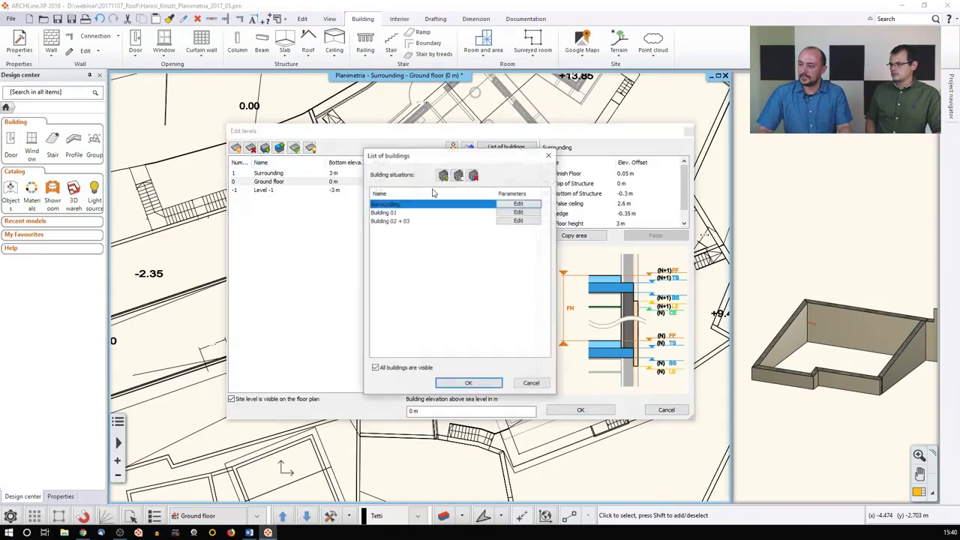
pyautogui.click(396, 221)
pyautogui.click(473, 380)
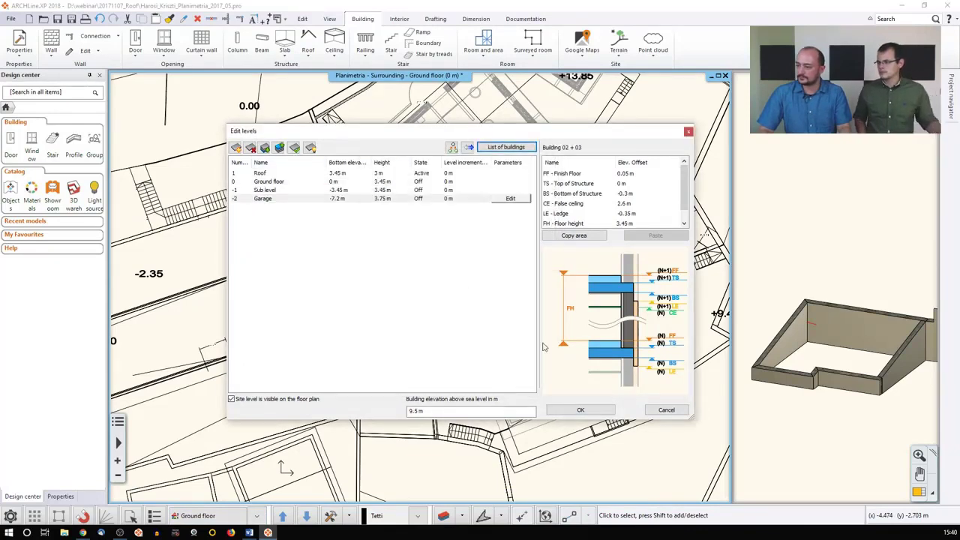
pyautogui.click(579, 410)
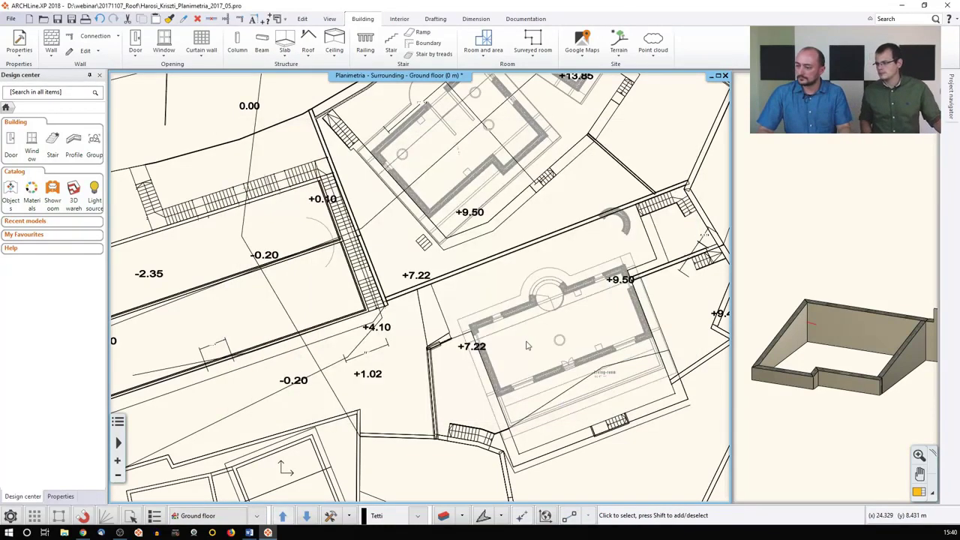
# Build the 3D model for all floors, with high resolution and simplified roof tiles
pyautogui.click(339, 518)
pyautogui.click(331, 517)
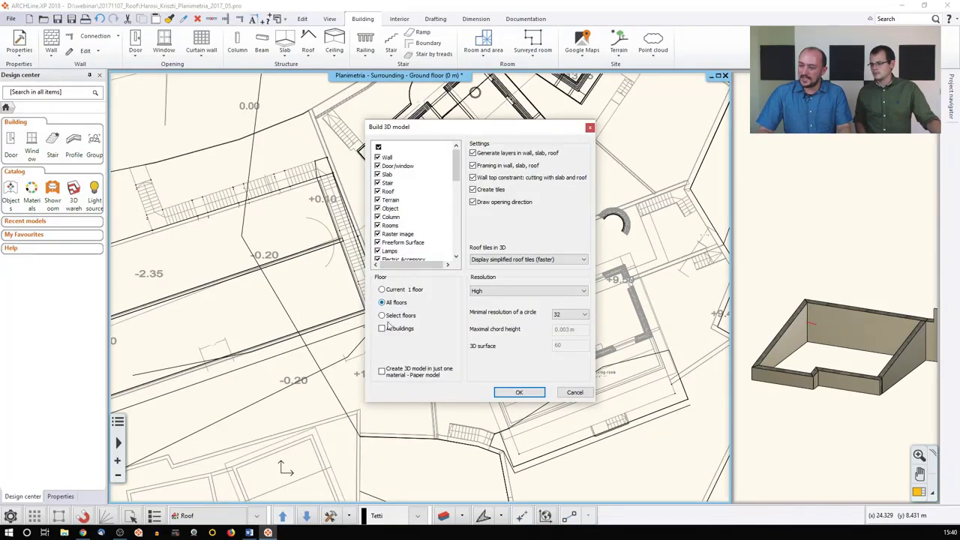
pyautogui.click(519, 393)
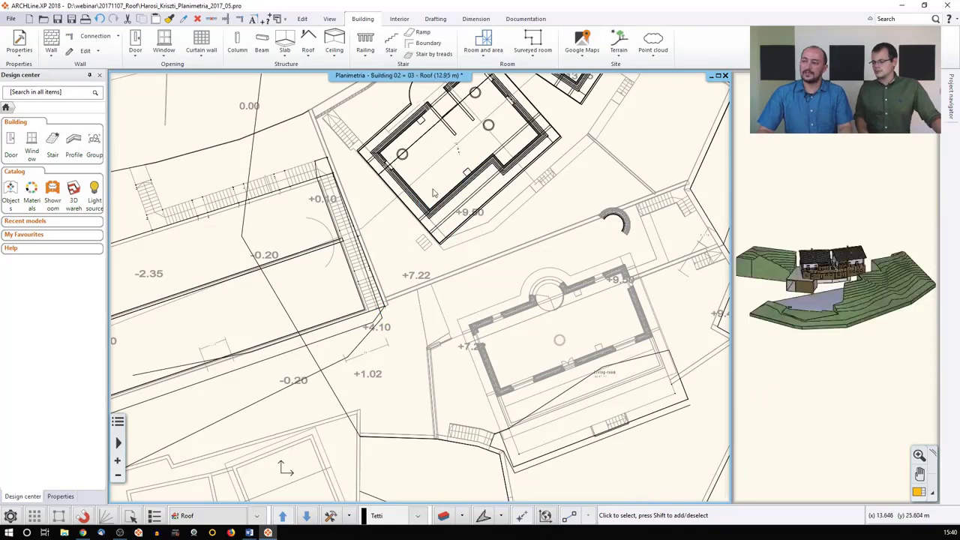
# Examine the roofs of the two neighbouring houses in the enlarged 3D view
pyautogui.click(830, 279)
pyautogui.moveTo(830, 279); pyautogui.dragTo(785, 298, button='middle')
pyautogui.click(917, 492)
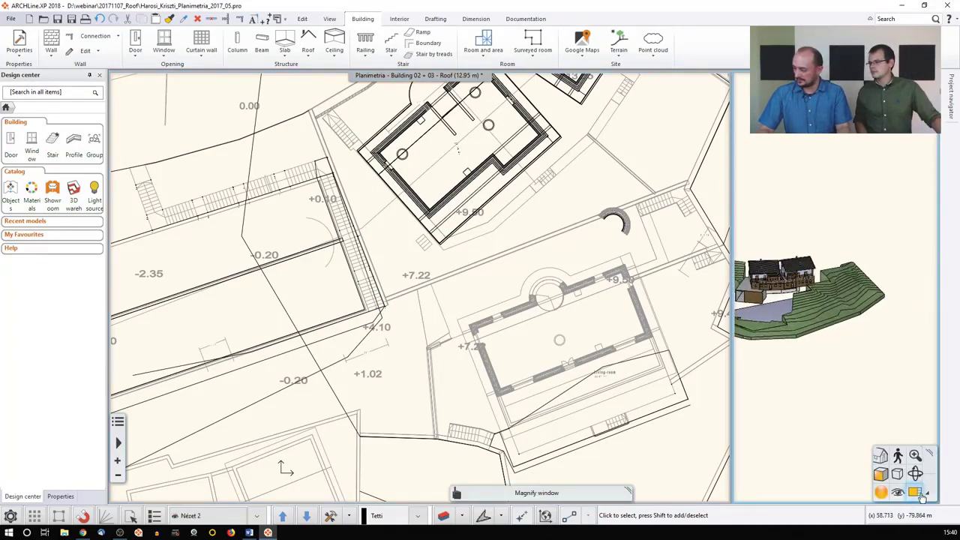
pyautogui.scroll(10, 412, 273)
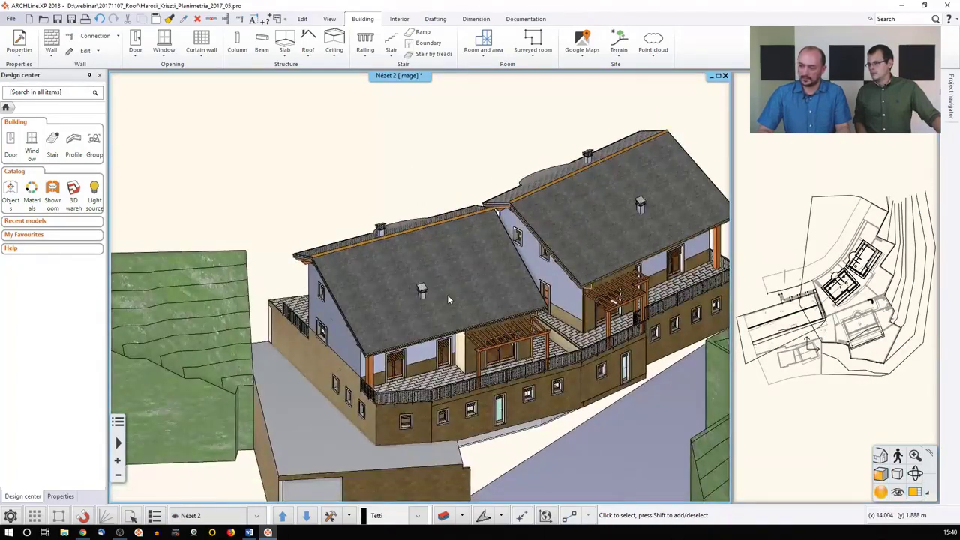
pyautogui.scroll(-2, 447, 293)
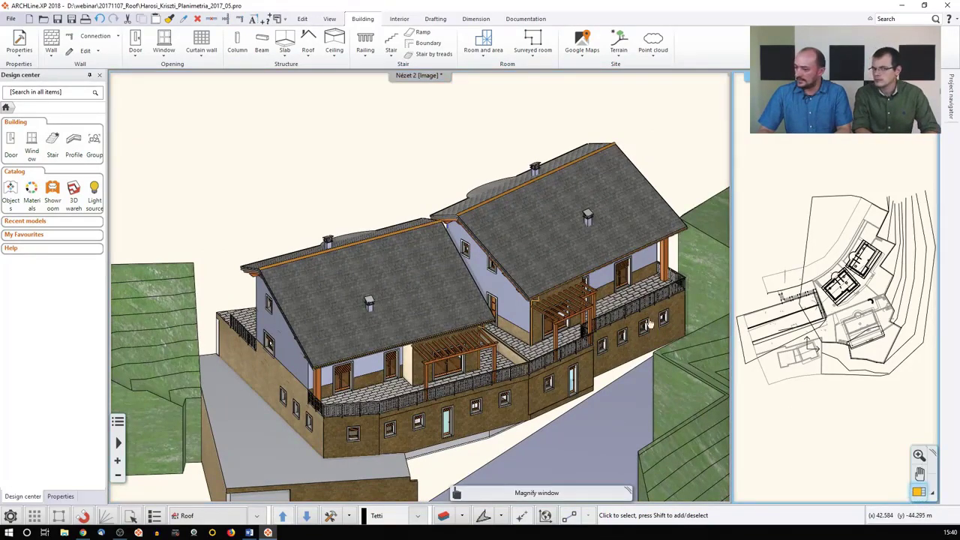
# Set up a flat dormer roof with a ridge inclination of 0°, working in the enlarged floor plan
pyautogui.click(918, 492)
pyautogui.scroll(5, 405, 279)
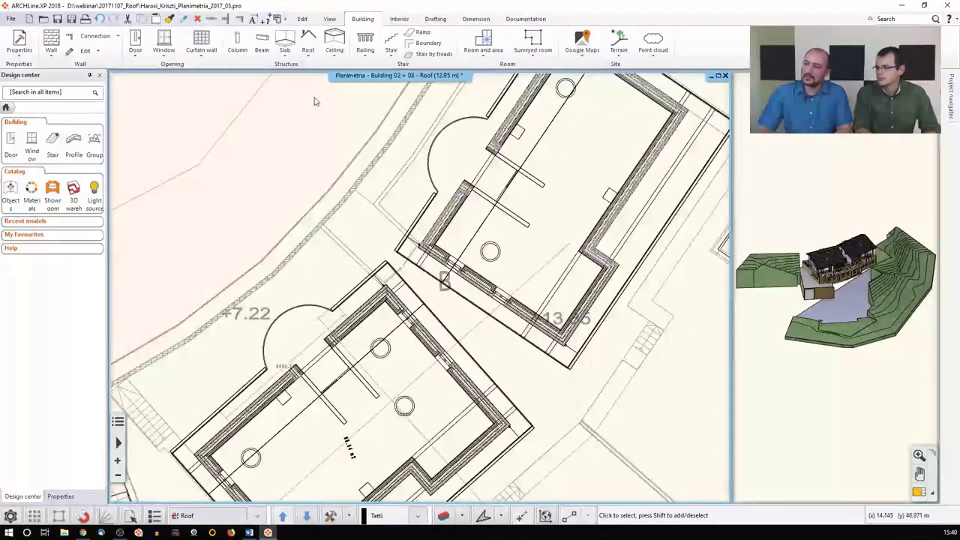
pyautogui.click(308, 42)
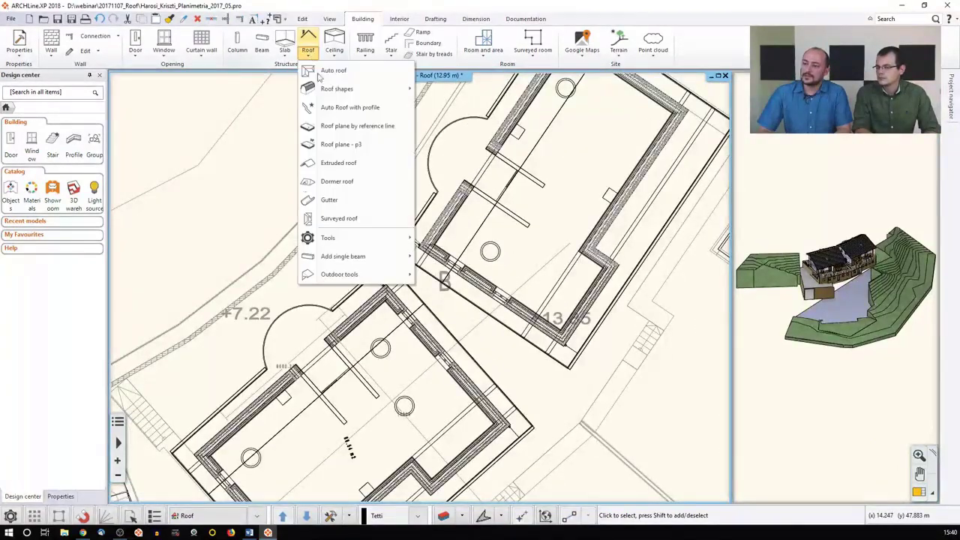
pyautogui.click(333, 183)
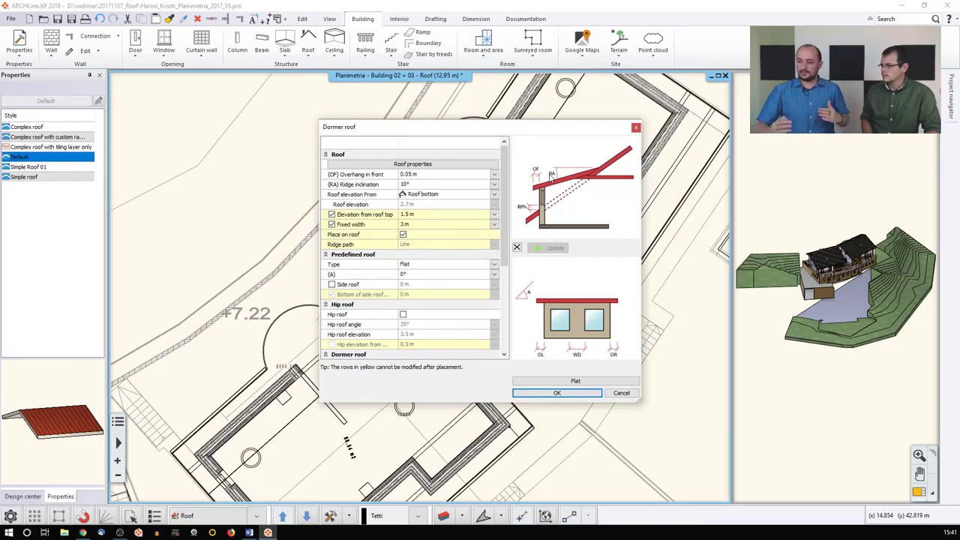
pyautogui.click(450, 185)
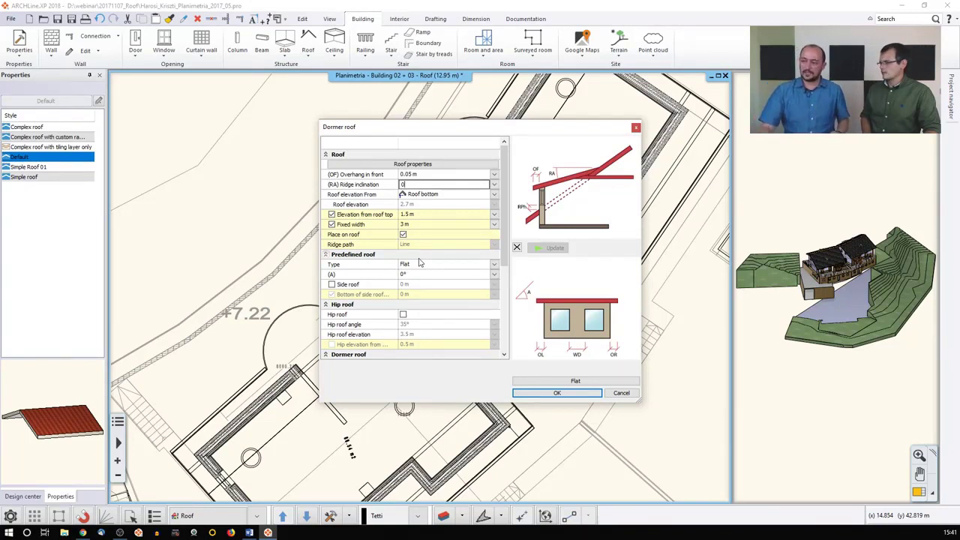
pyautogui.click(544, 395)
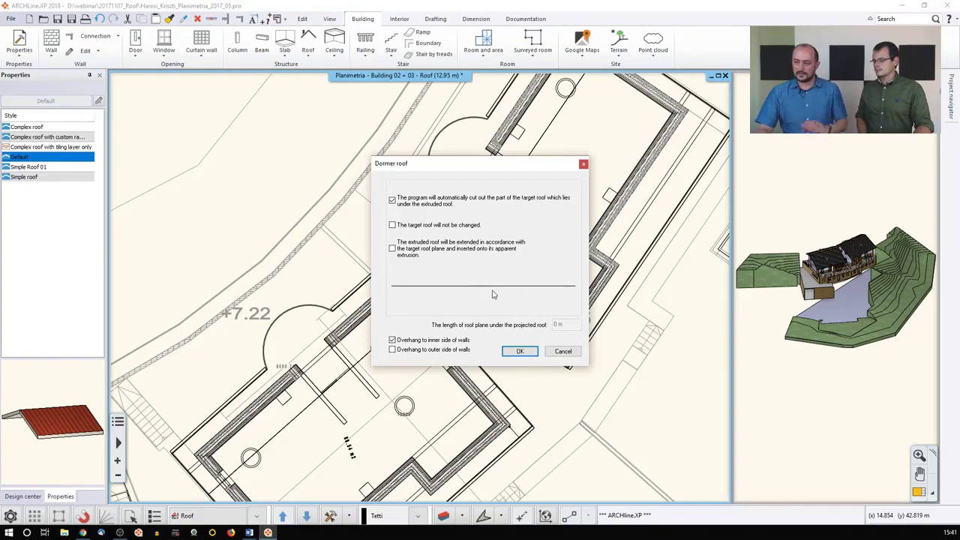
# Place the flat dormer on the terrace-side roof plane of the upper house, automatically cutting out the roof beneath it
pyautogui.click(519, 351)
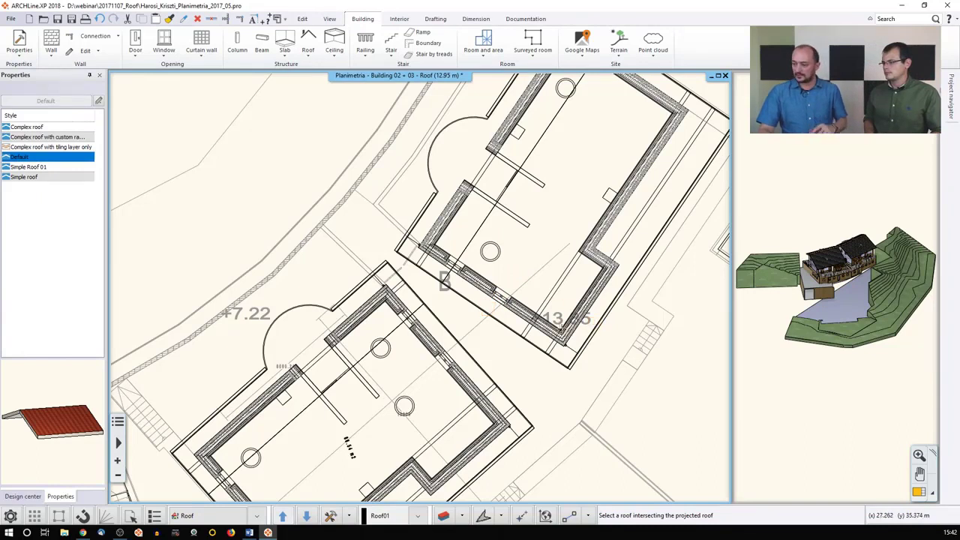
pyautogui.click(494, 318)
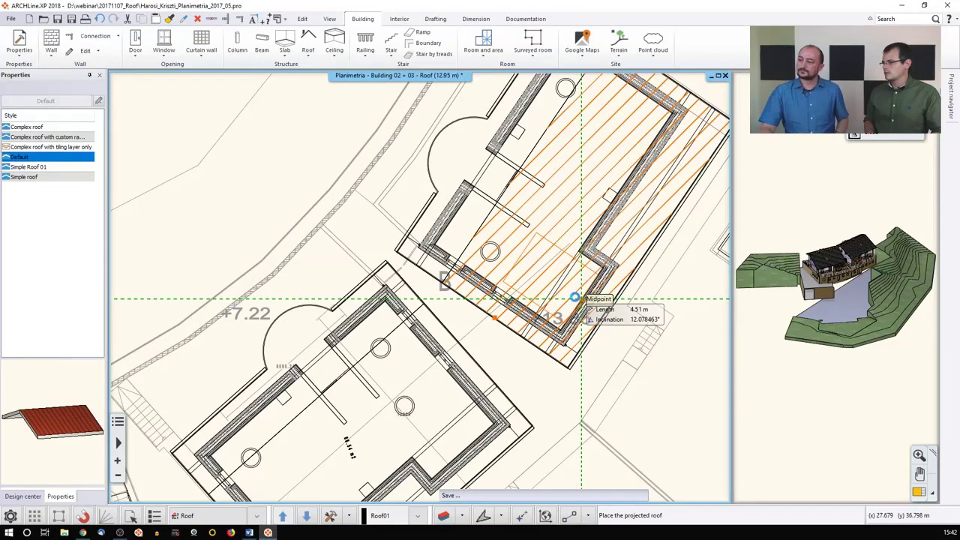
pyautogui.click(577, 298)
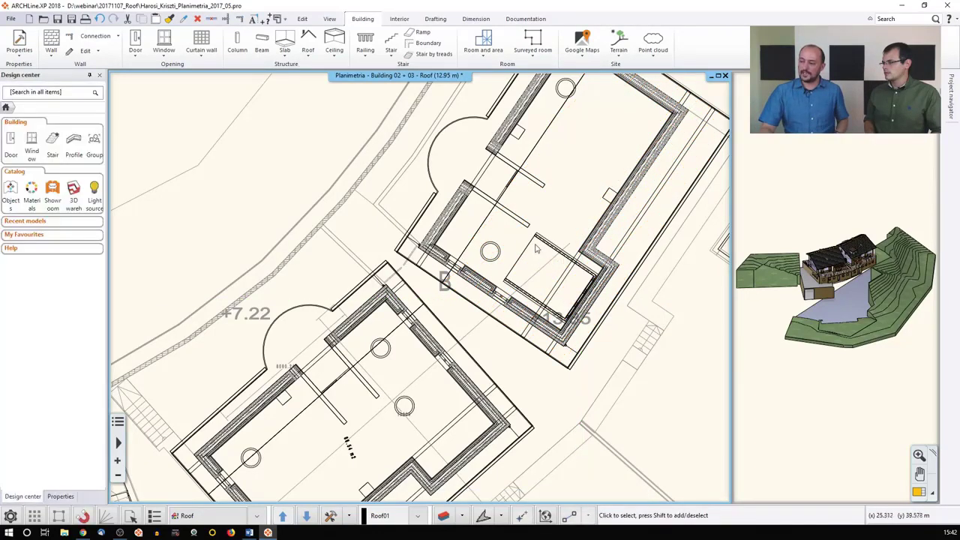
# Examine the flat dormer and the neighbouring house's roof up close in the 3D view
pyautogui.scroll(10, 885, 279)
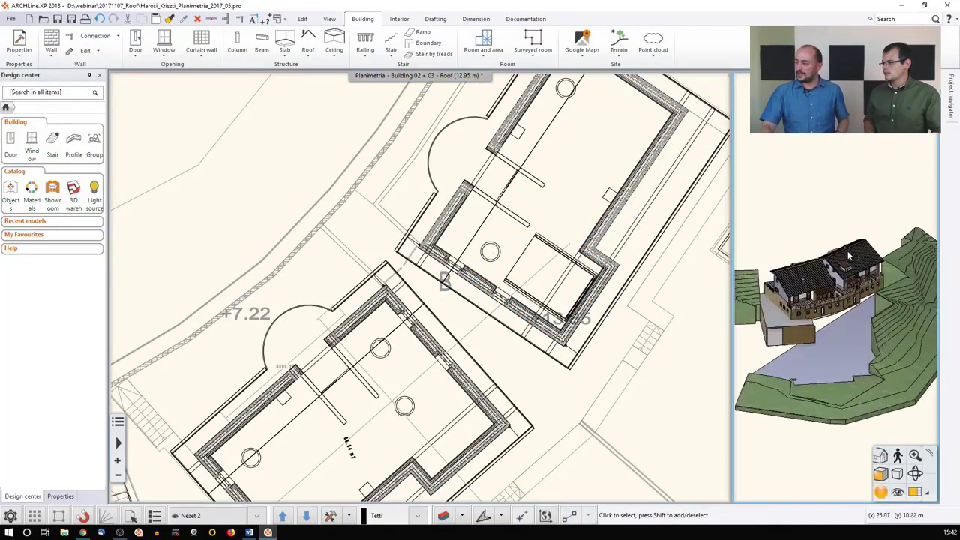
pyautogui.scroll(5, 835, 307)
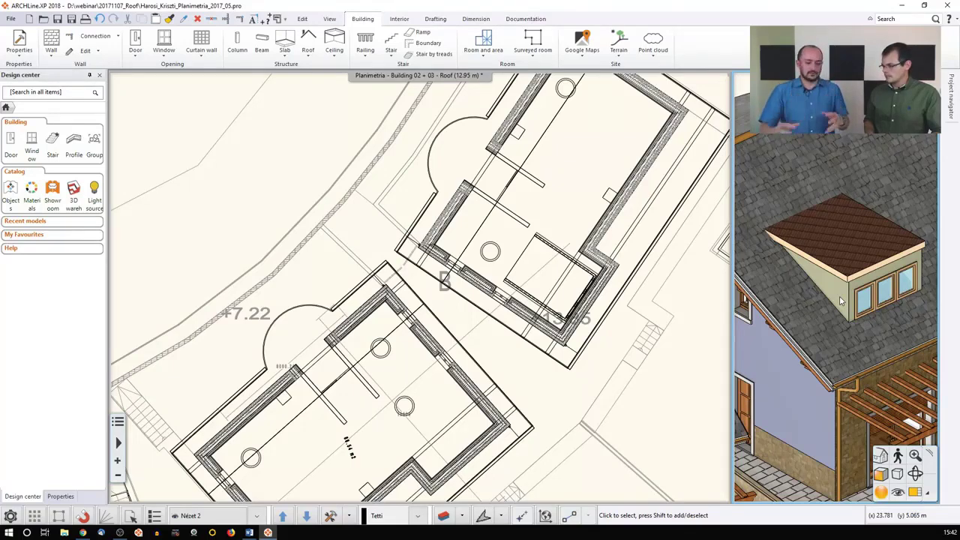
pyautogui.moveTo(836, 253); pyautogui.dragTo(880, 215, button='middle')
pyautogui.scroll(-4, 880, 215)
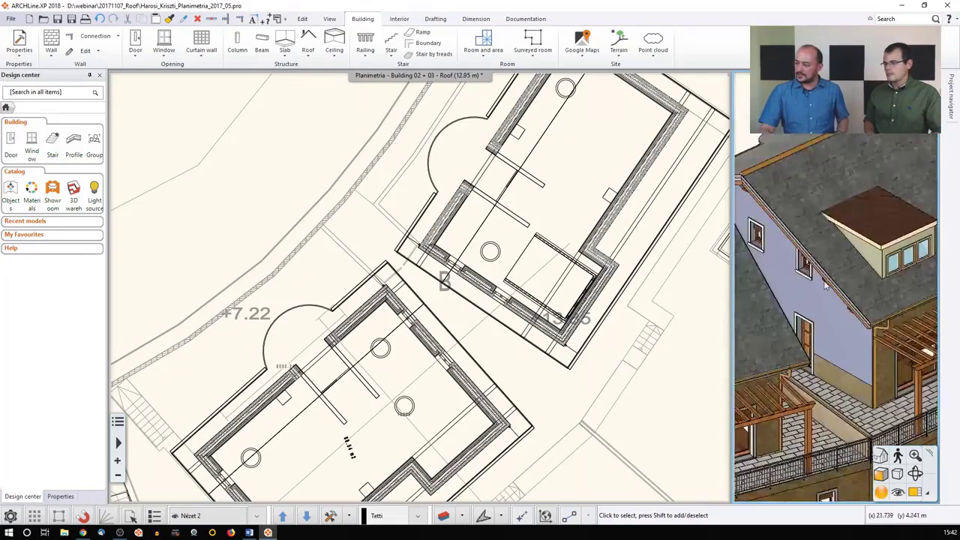
pyautogui.scroll(3, 780, 244)
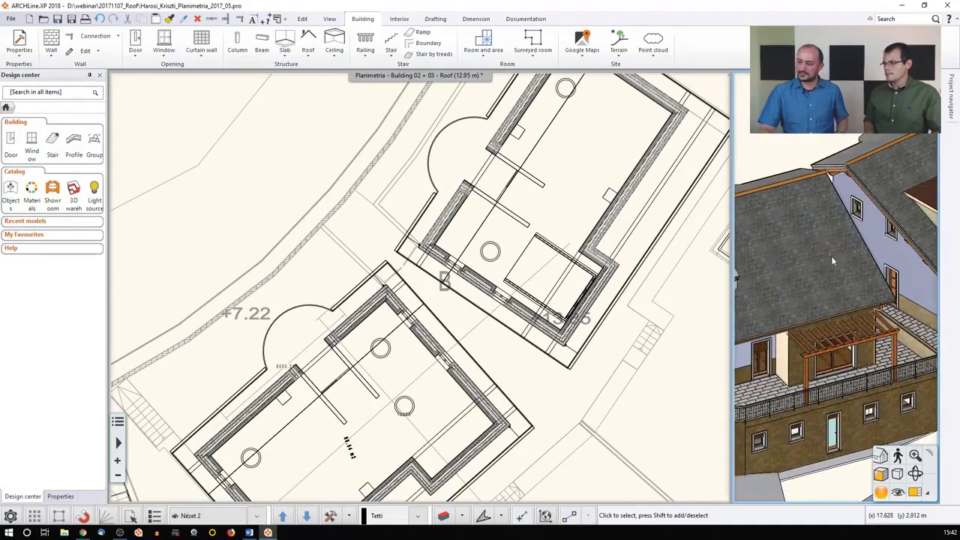
# Start a second dormer roof for the lower house and choose Triangle as its predefined roof type
pyautogui.moveTo(518, 311); pyautogui.dragTo(557, 239, button='middle')
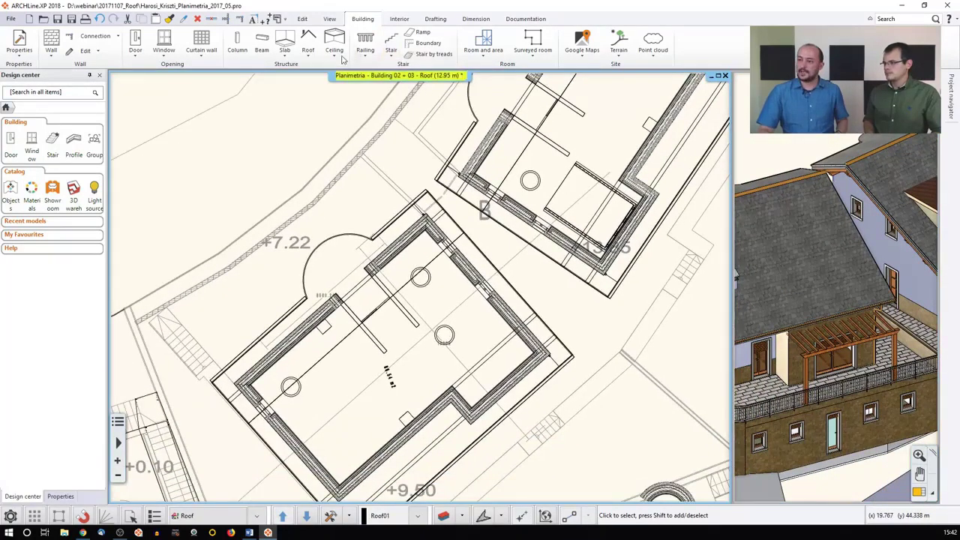
pyautogui.click(309, 55)
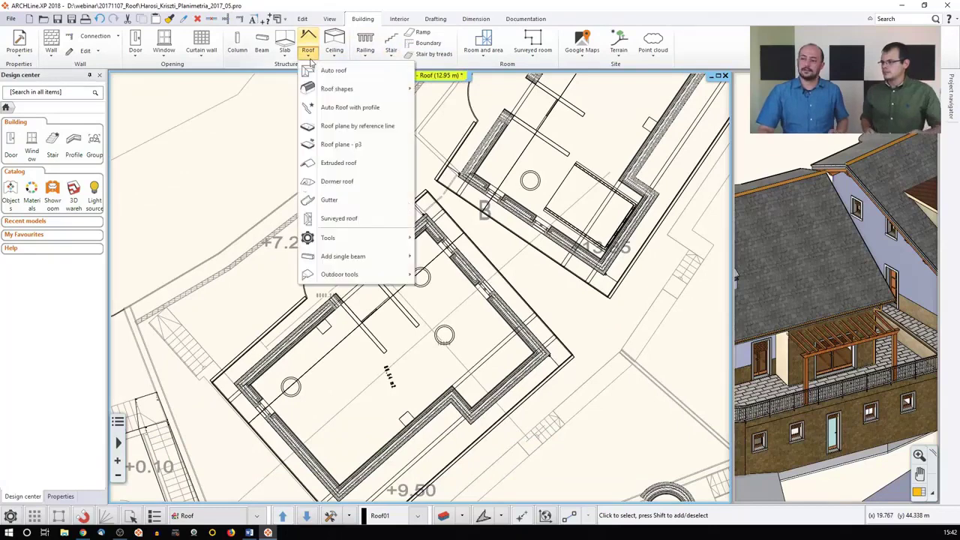
pyautogui.click(335, 183)
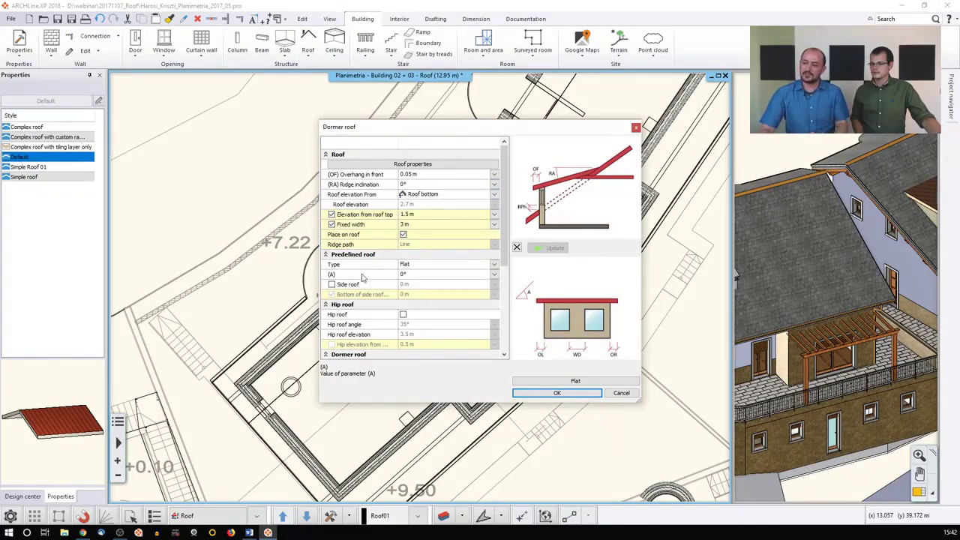
pyautogui.click(432, 265)
pyautogui.click(426, 276)
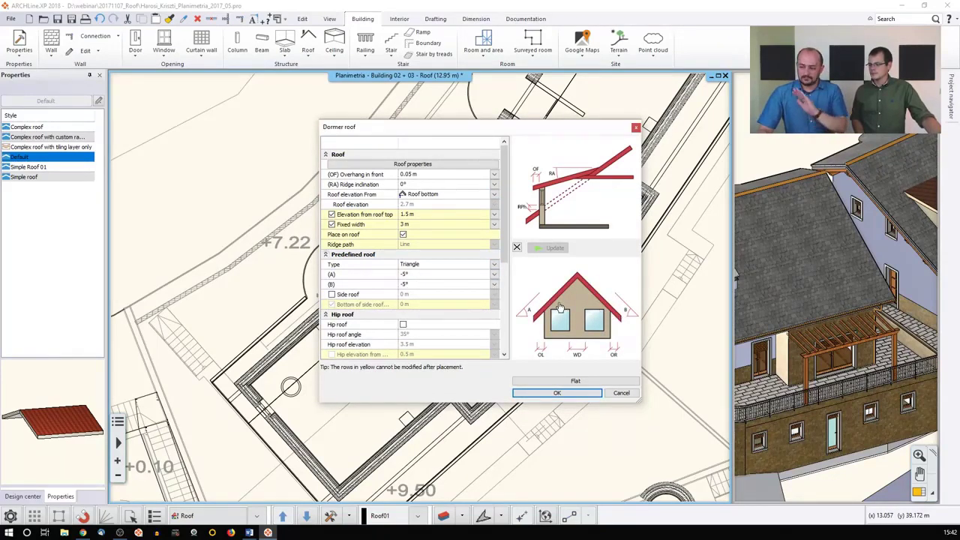
# Set the triangular dormer's slope angles A and B to 30° each
pyautogui.click(415, 276)
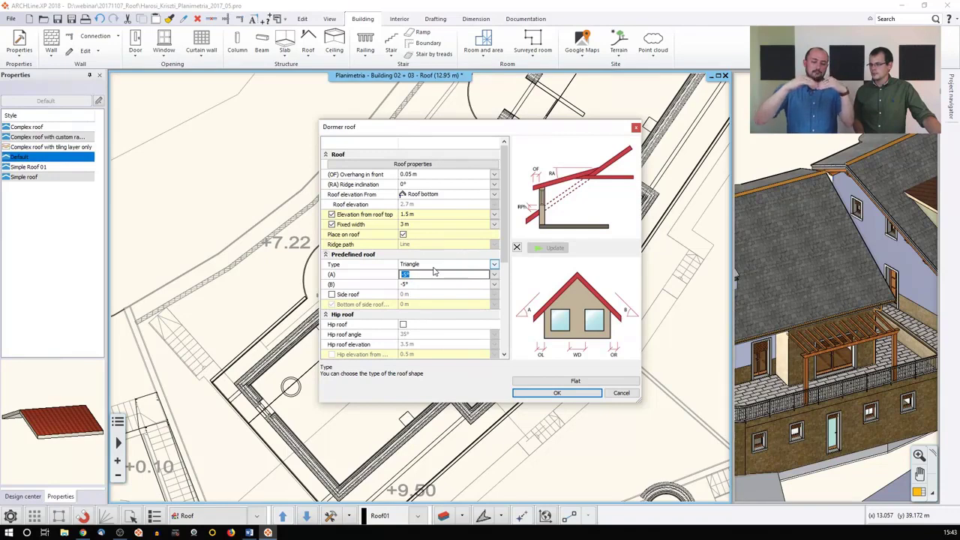
pyautogui.write('34')
pyautogui.click(435, 285)
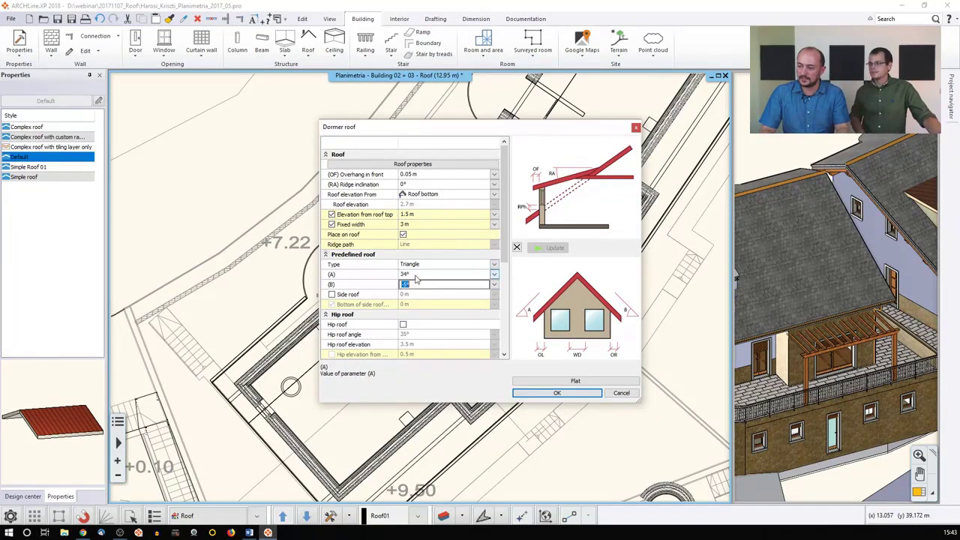
pyautogui.click(422, 274)
pyautogui.write('30')
pyautogui.click(424, 284)
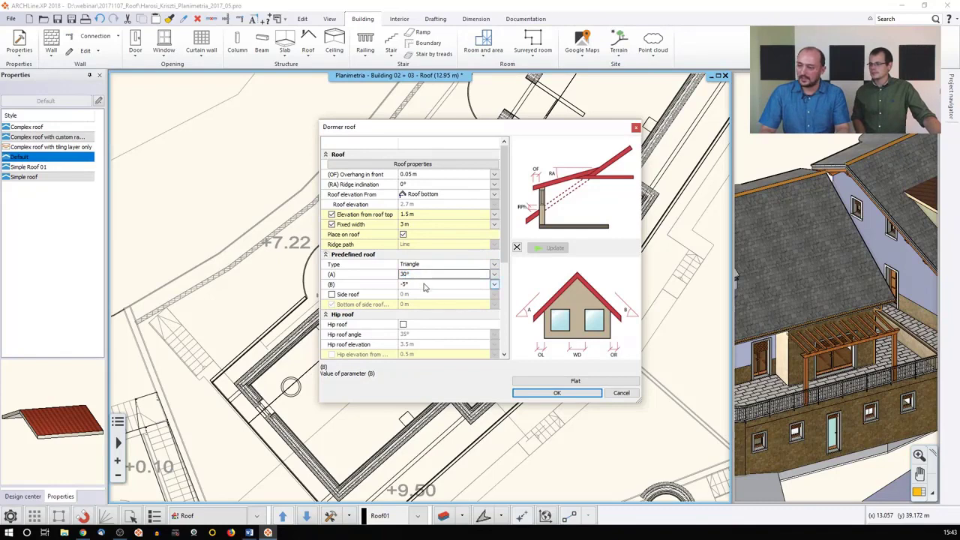
pyautogui.write('30')
pyautogui.click(422, 276)
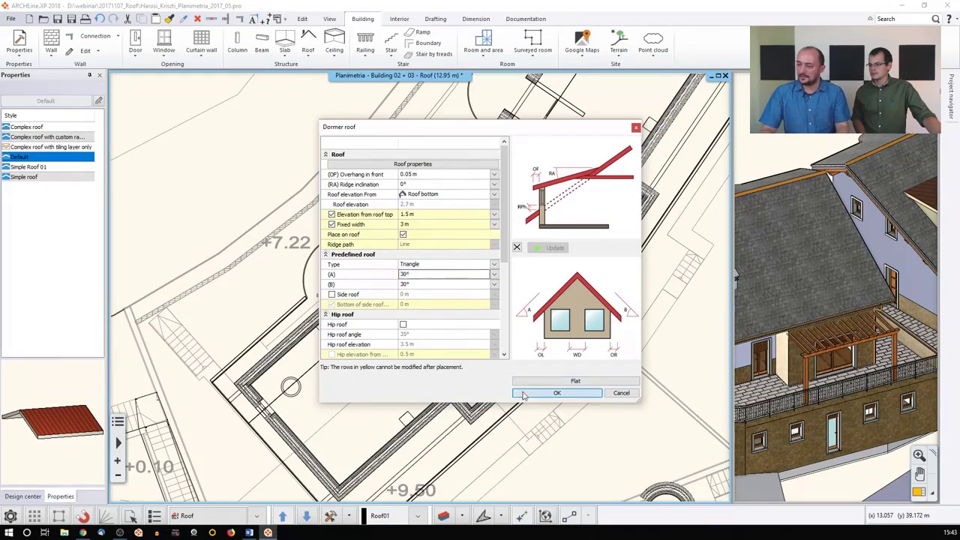
# Place the triangular dormer on the terrace-side roof plane of the lower house, keeping the offered cut-out options
pyautogui.click(557, 393)
pyautogui.click(517, 350)
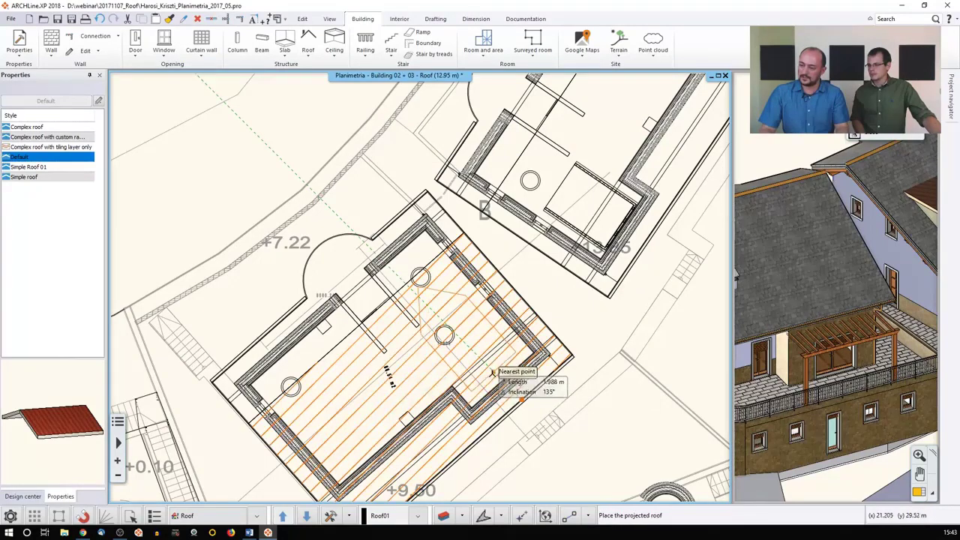
pyautogui.click(500, 377)
pyautogui.press('Escape')
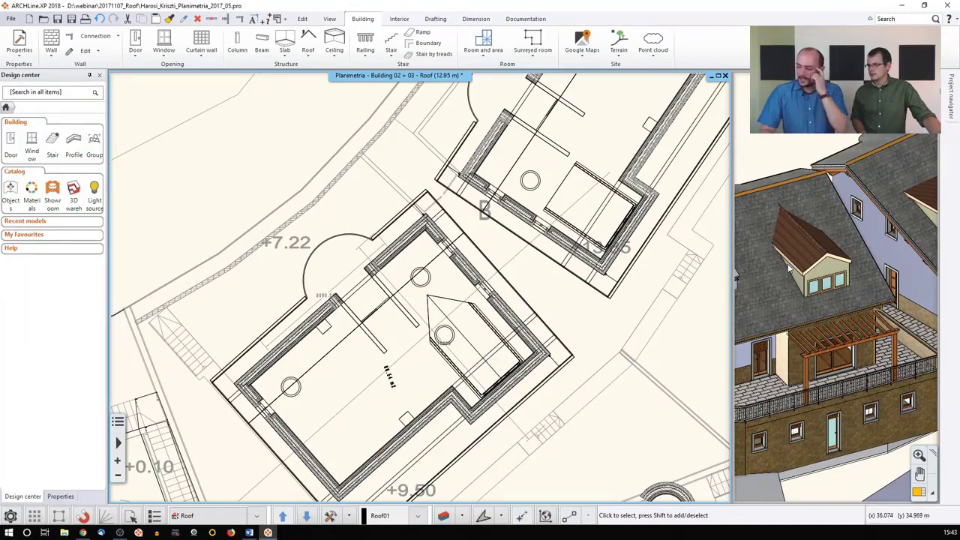
pyautogui.click(814, 278)
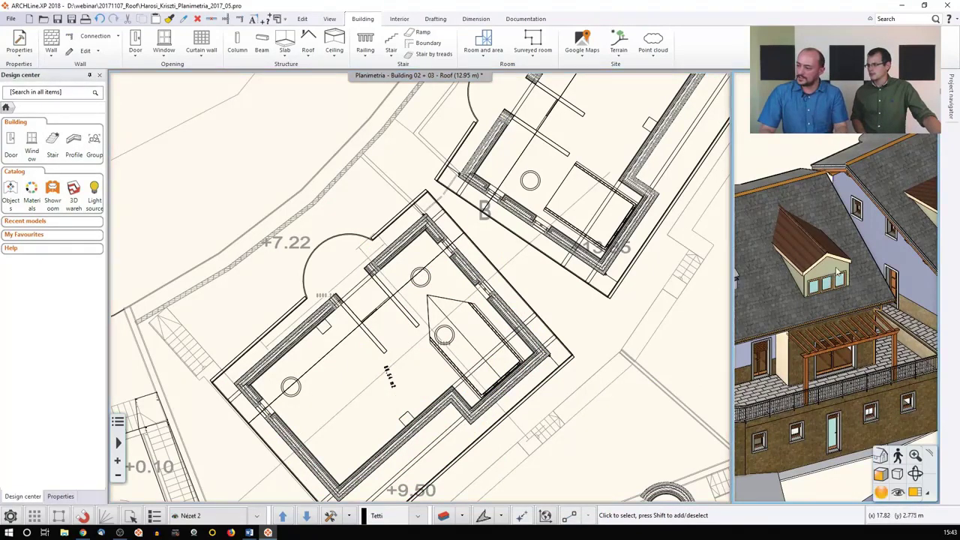
pyautogui.moveTo(837, 272); pyautogui.dragTo(858, 248, button='middle')
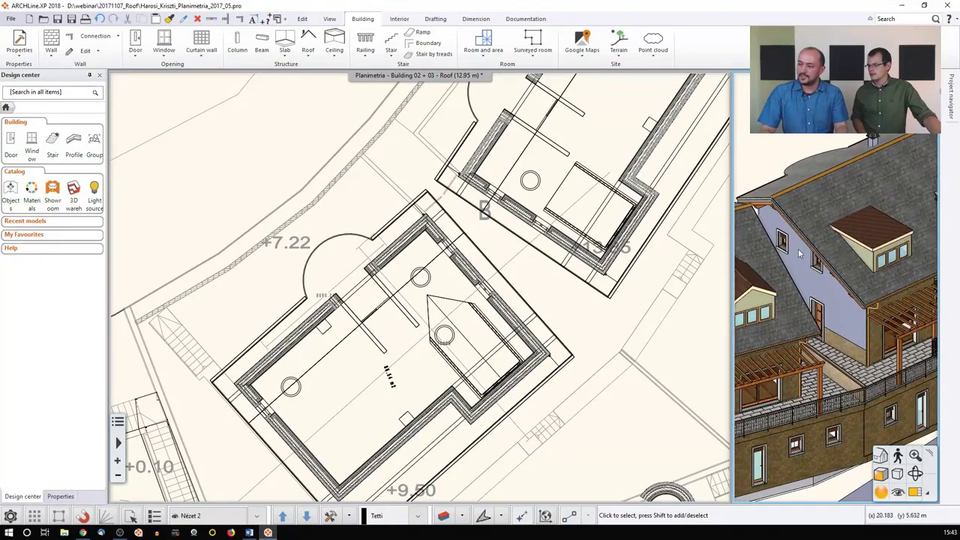
# Select the upper house's roof in the floor plan and build the 3D model from that roof only
pyautogui.click(694, 204)
pyautogui.click(524, 174)
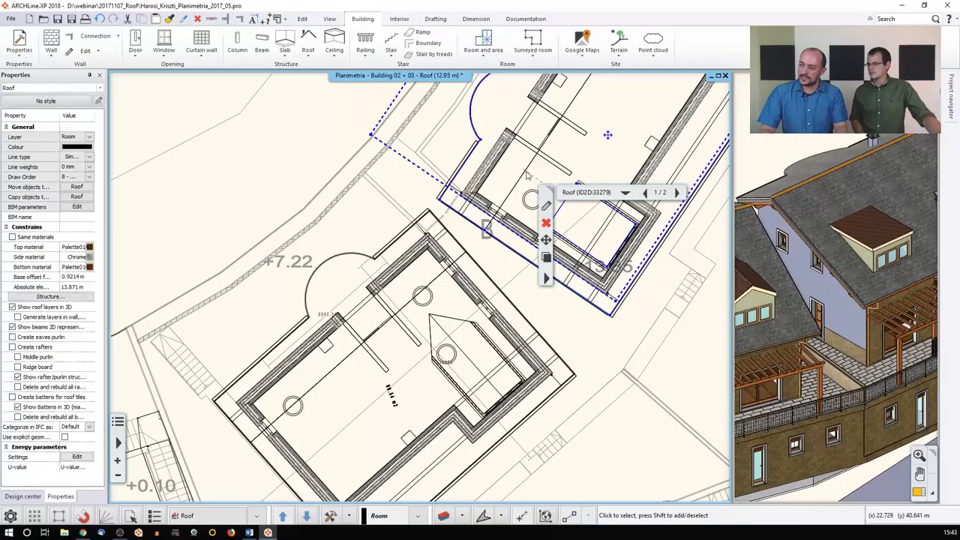
pyautogui.scroll(-2, 420, 286)
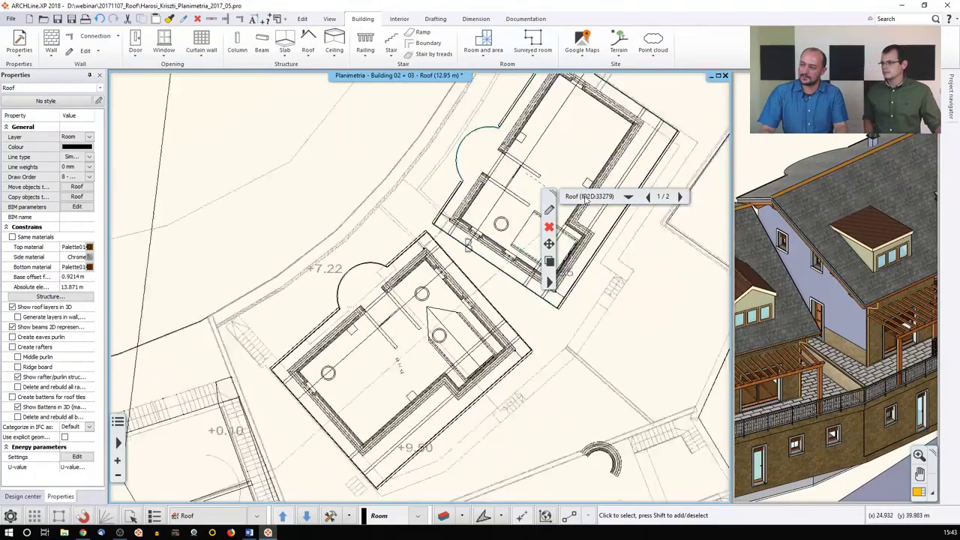
pyautogui.click(348, 516)
pyautogui.click(351, 460)
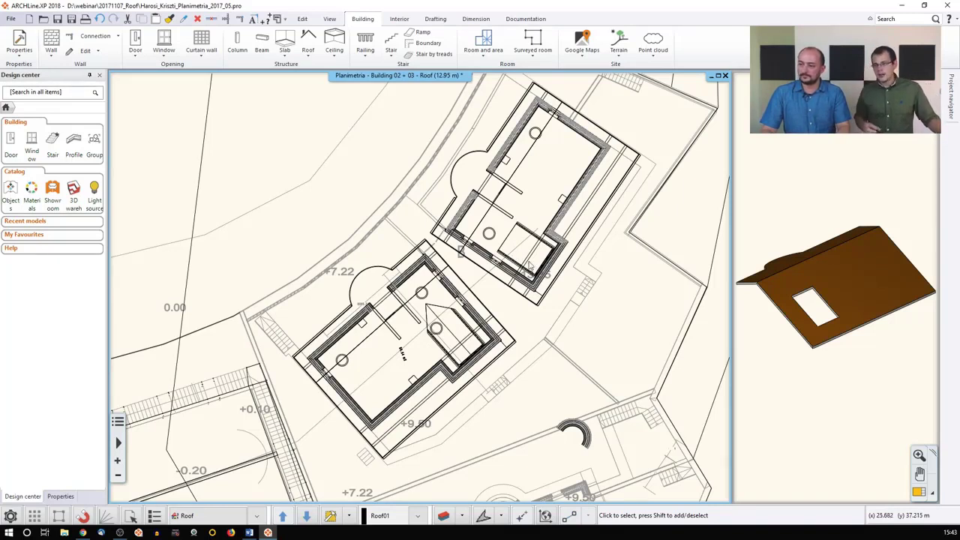
# Rebuild the complete 3D model for all floors with every element category included
pyautogui.click(348, 516)
pyautogui.click(351, 443)
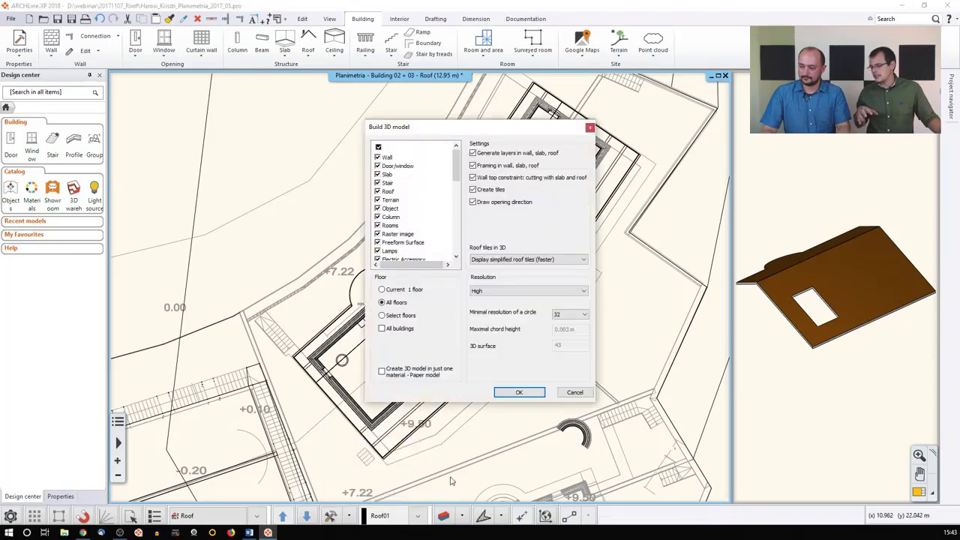
pyautogui.click(519, 392)
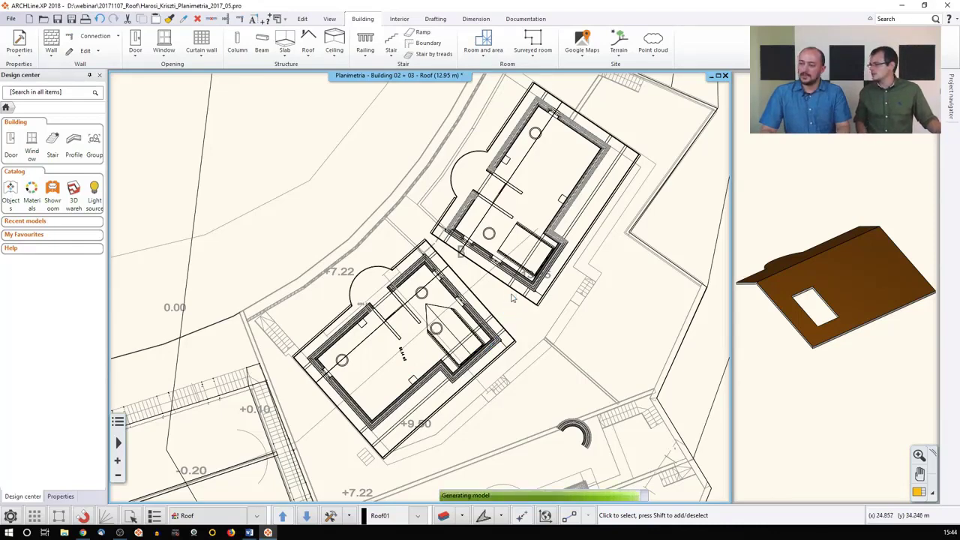
# Make the 3D view the main view in place of the floor plan, focused on the upper house's terrace-side roof
pyautogui.click(772, 274)
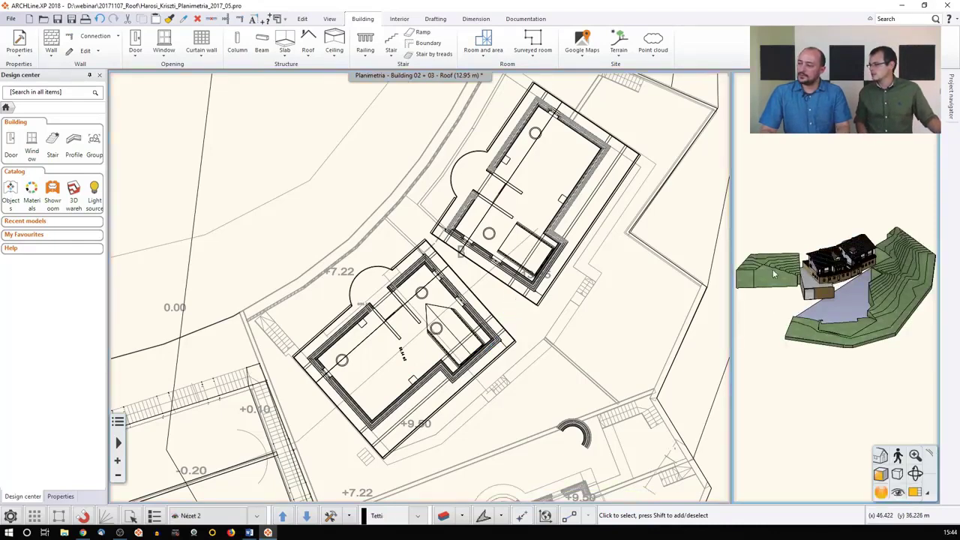
pyautogui.click(913, 492)
pyautogui.scroll(3, 430, 285)
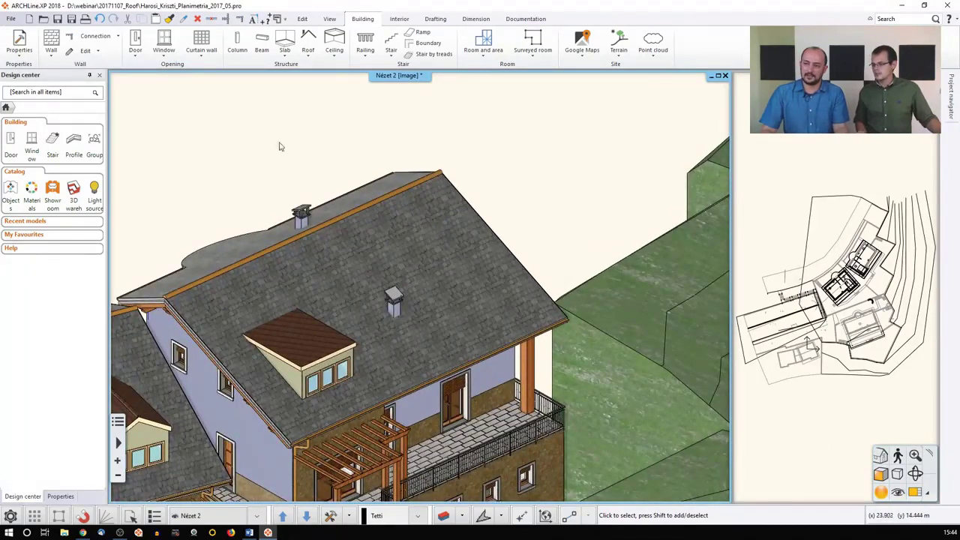
# Start a roof window and choose the Window on roof model from the catalogue's Roof, Single category
pyautogui.click(163, 57)
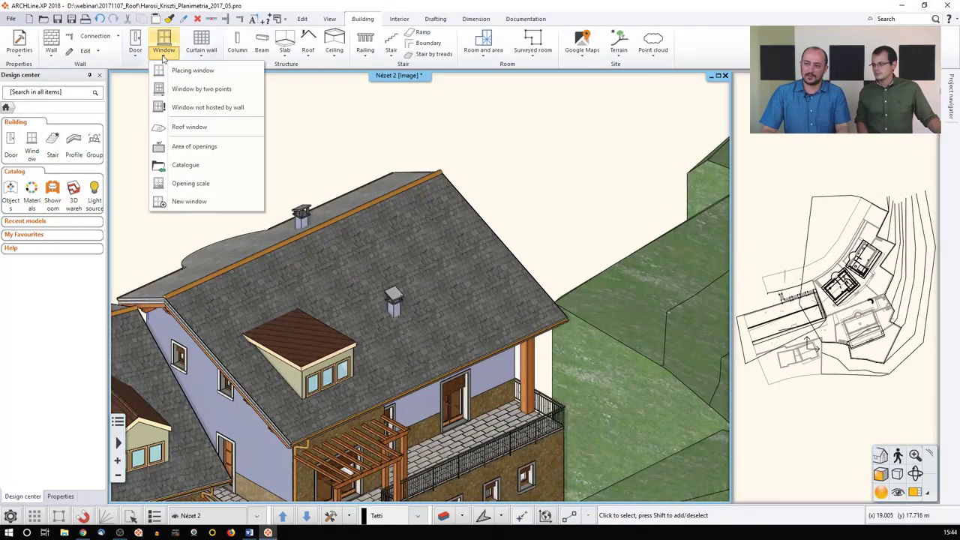
pyautogui.click(202, 128)
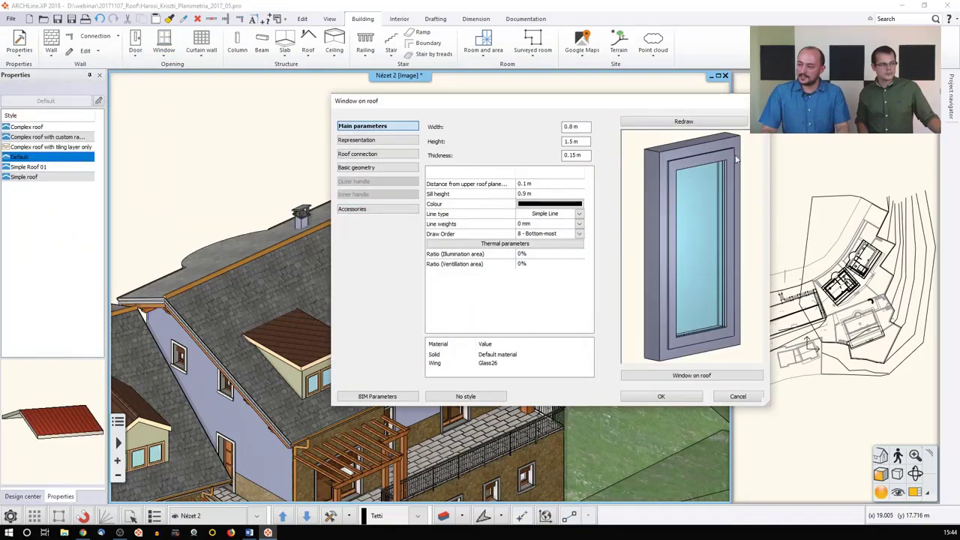
pyautogui.click(696, 376)
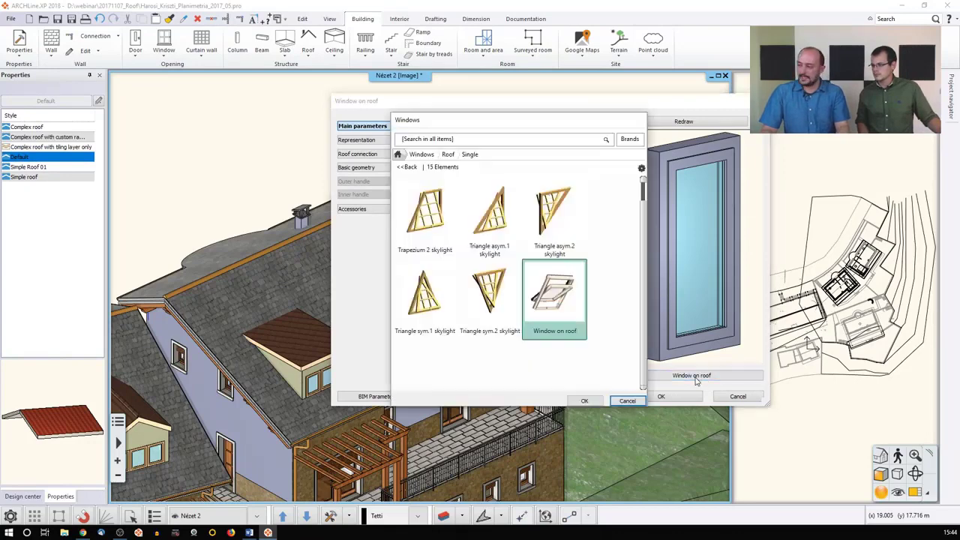
pyautogui.click(422, 155)
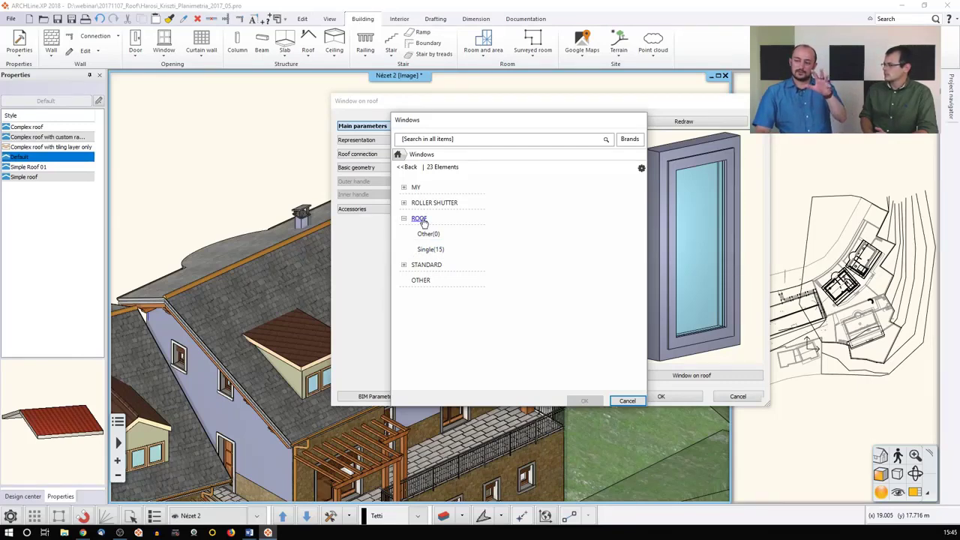
pyautogui.click(430, 249)
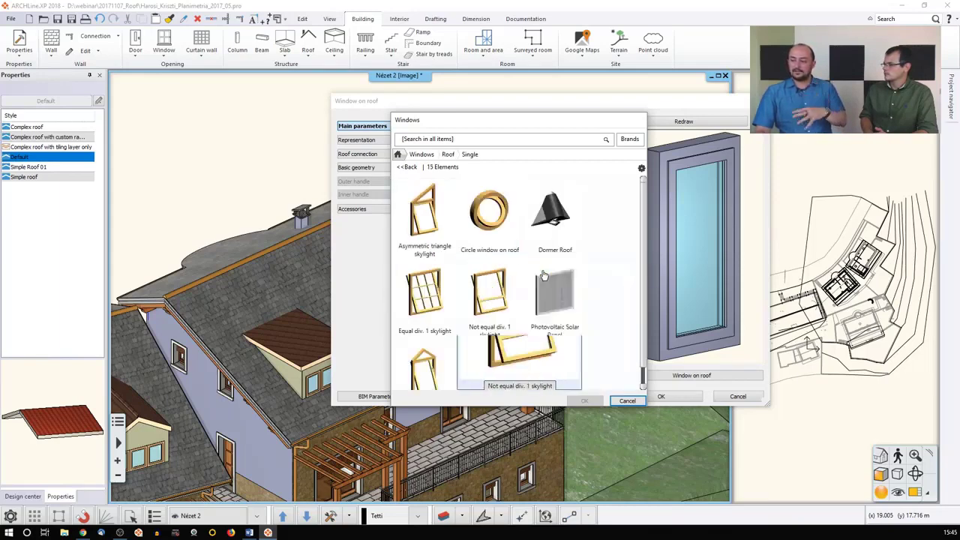
pyautogui.scroll(-5, 521, 321)
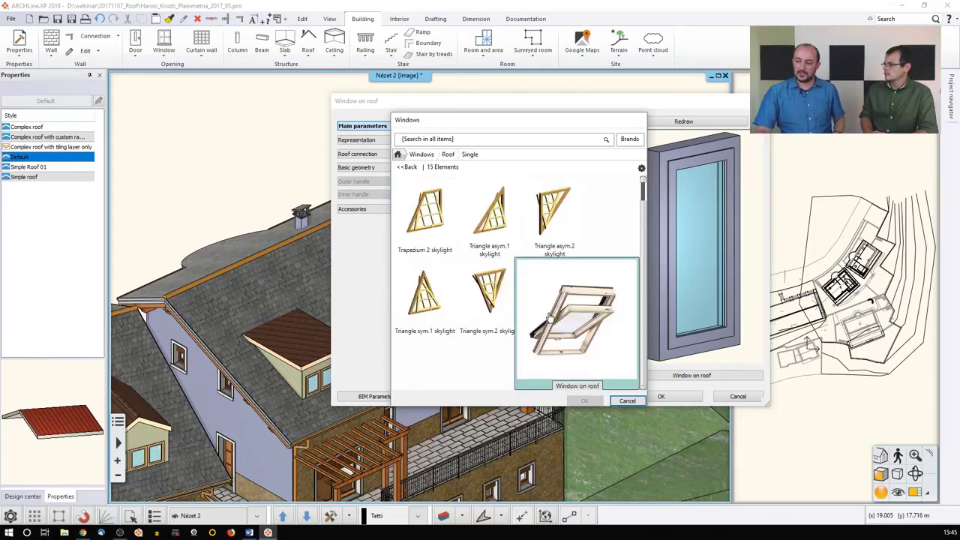
pyautogui.click(547, 330)
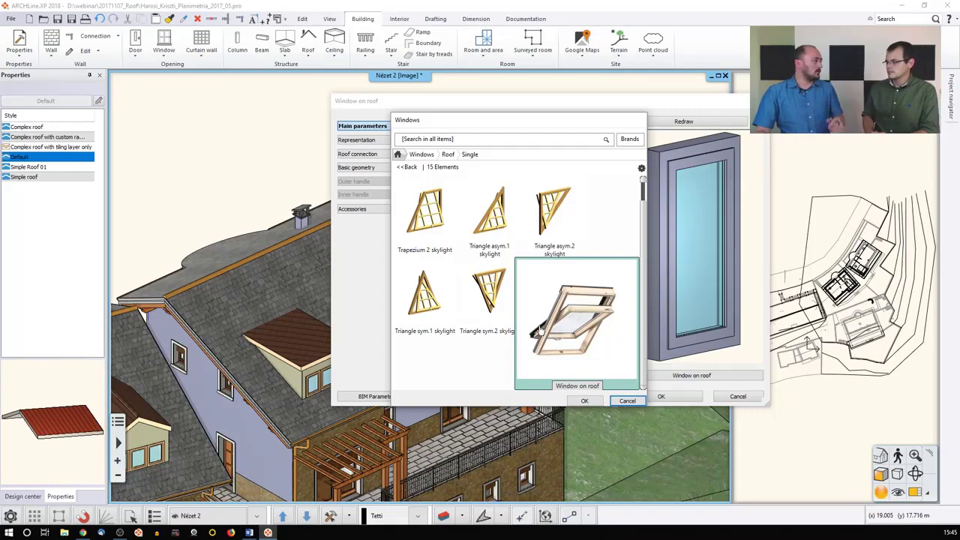
pyautogui.click(584, 400)
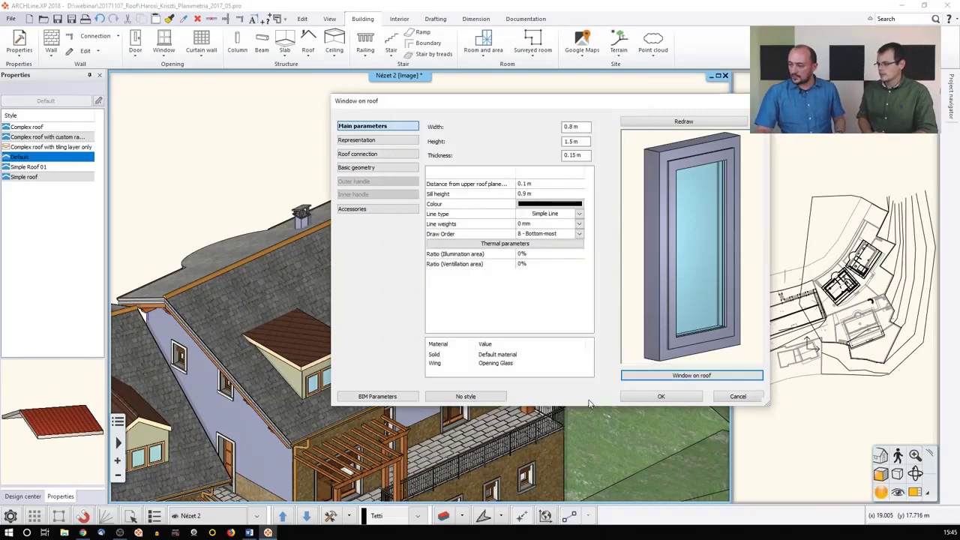
# Keep the 0.8 by 1.5 m window size, assign it to the upper house's terrace-side roof plane and set the sill height to 1.8 m
pyautogui.click(572, 142)
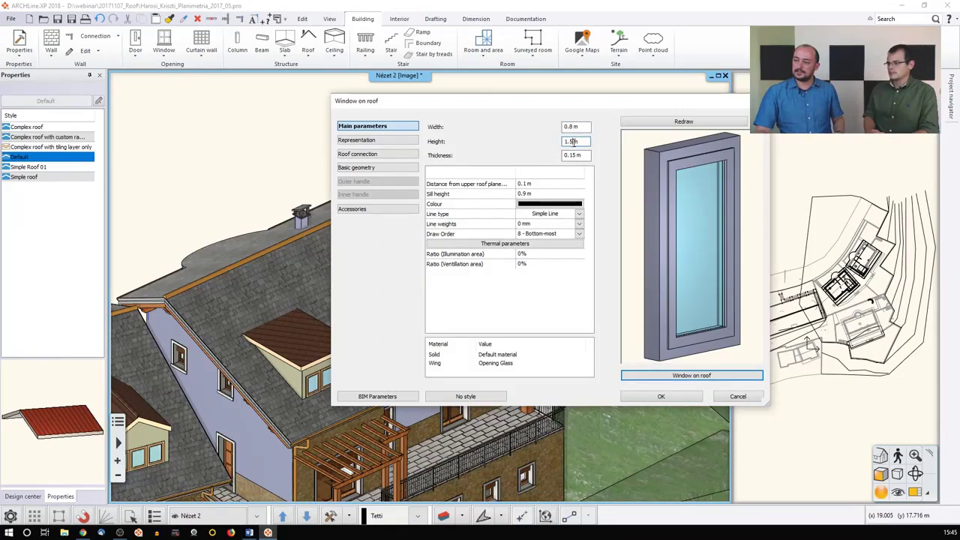
pyautogui.click(537, 194)
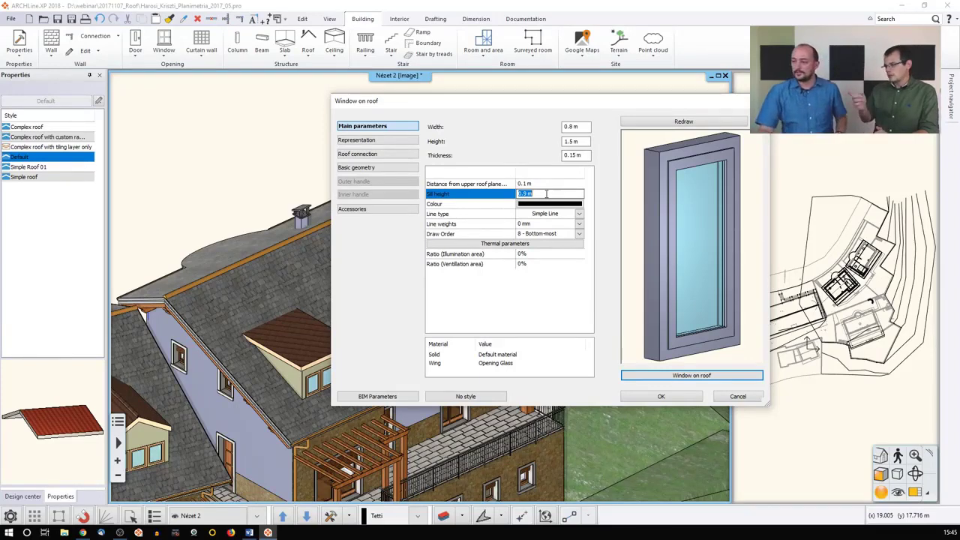
pyautogui.click(661, 396)
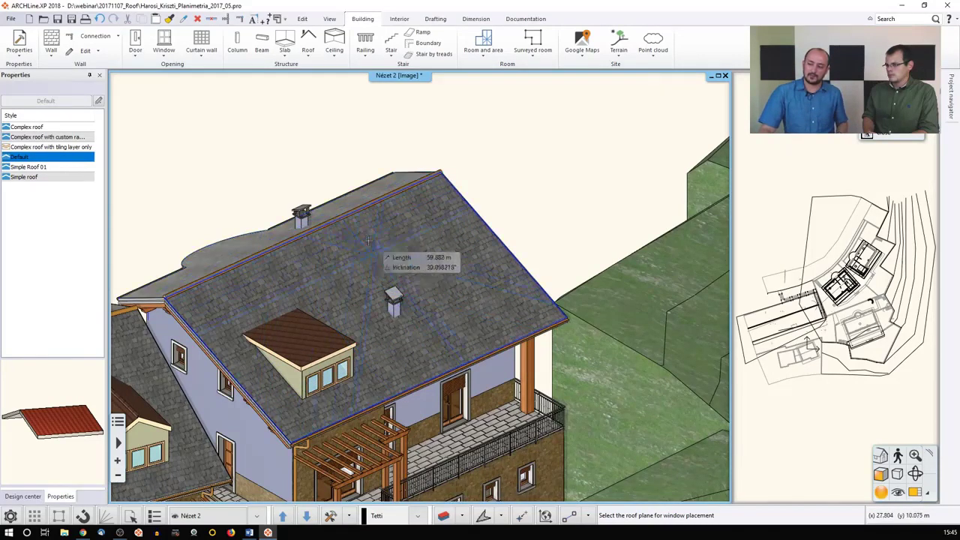
pyautogui.click(434, 313)
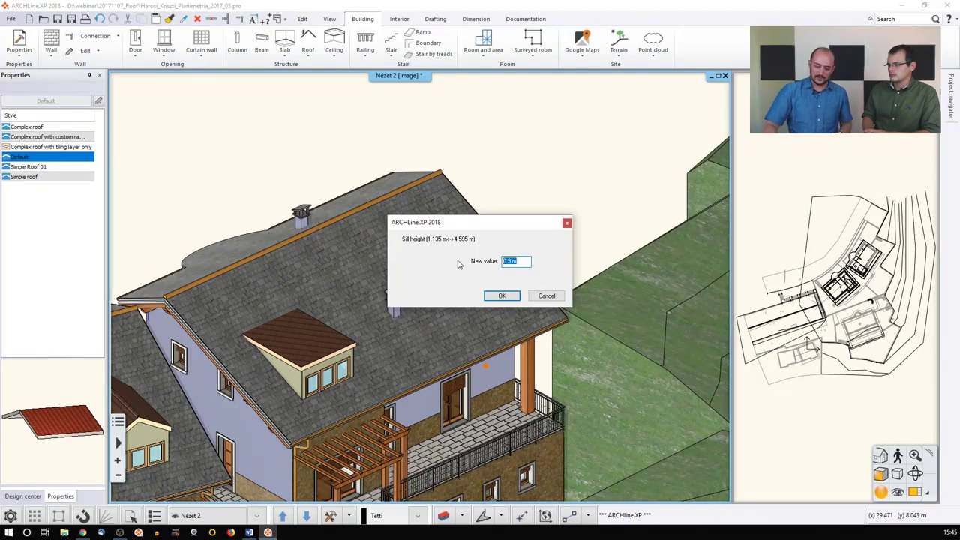
pyautogui.write('1,8')
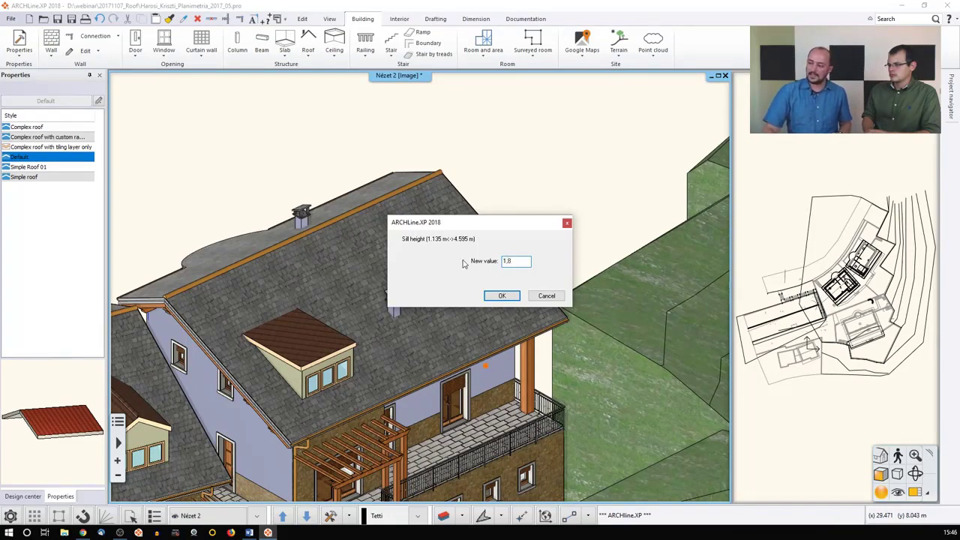
pyautogui.click(501, 295)
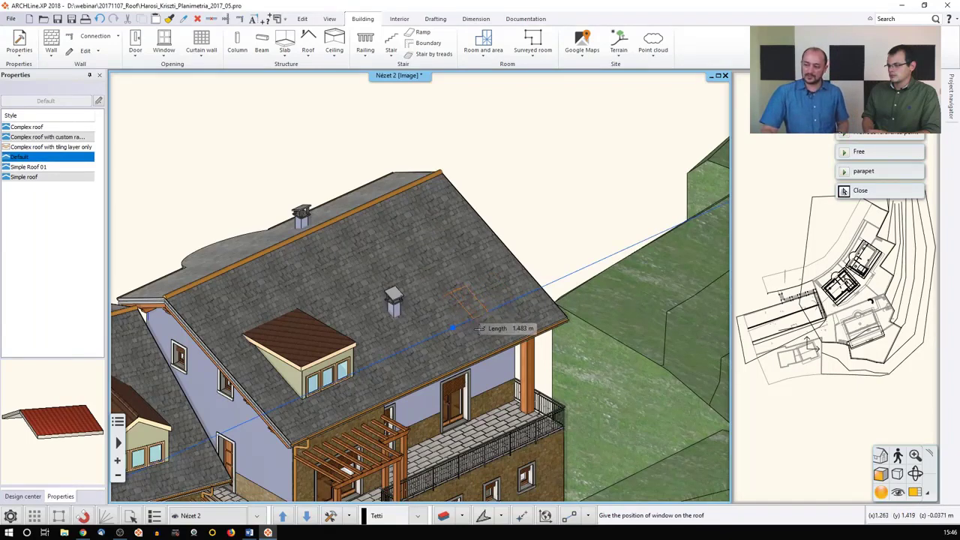
# Place one roof window beside the chimney at the set sill height and a second one near the ridge with the Free option
pyautogui.click(475, 329)
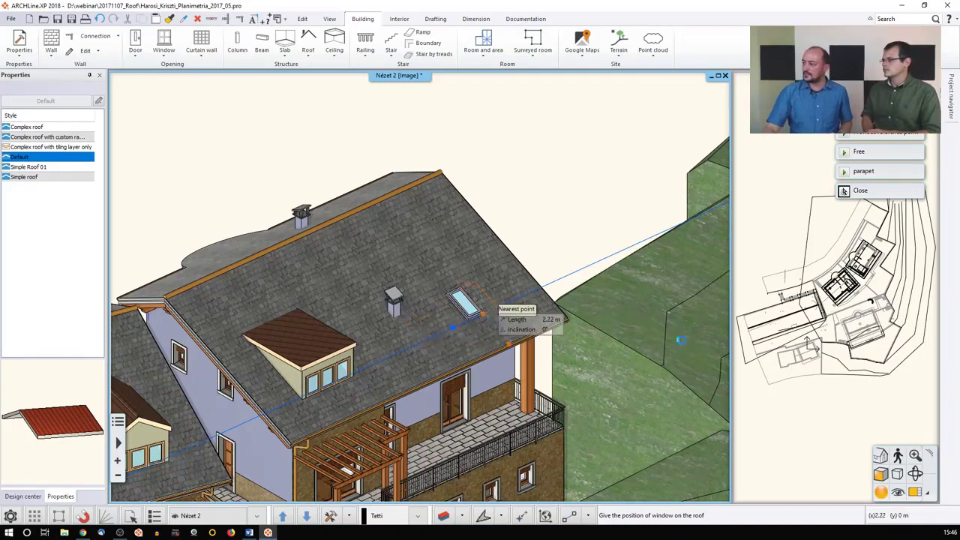
pyautogui.click(859, 153)
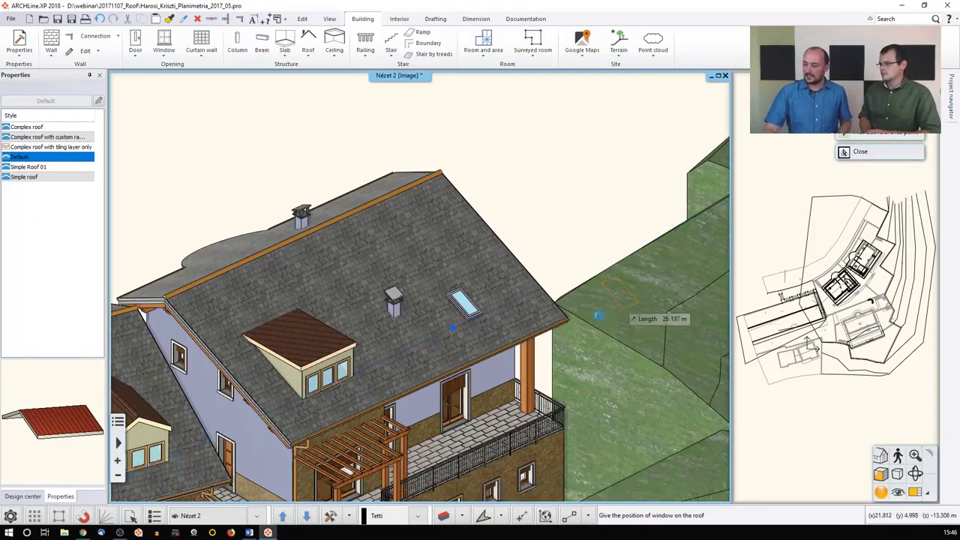
pyautogui.click(429, 250)
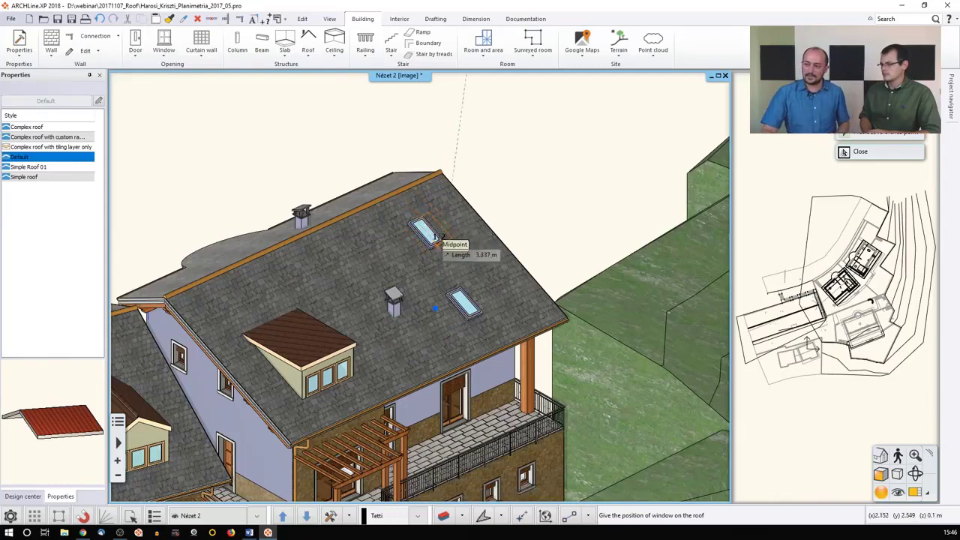
# Set the roof connection of the window near the ridge to a Horizontal top hole and a Vertical bottom hole
pyautogui.doubleClick(436, 236)
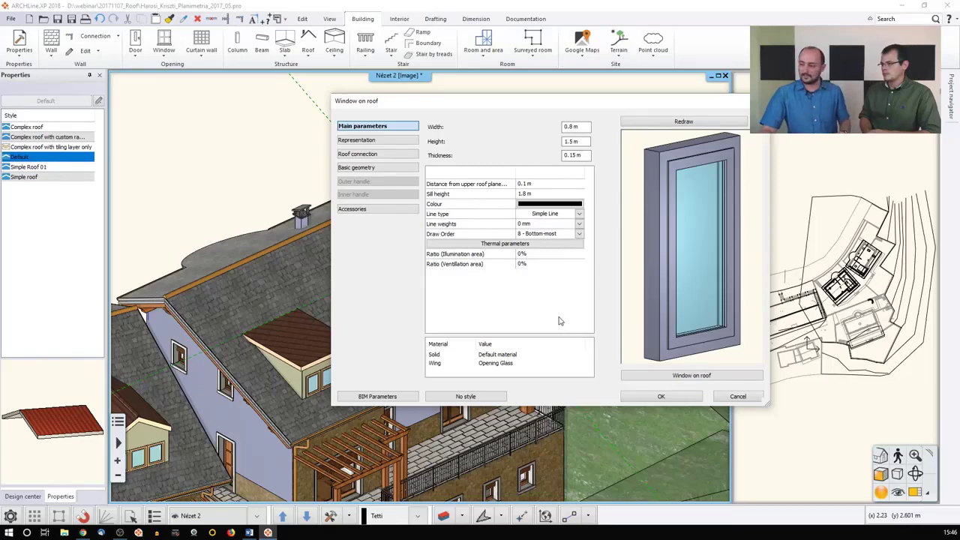
pyautogui.click(383, 156)
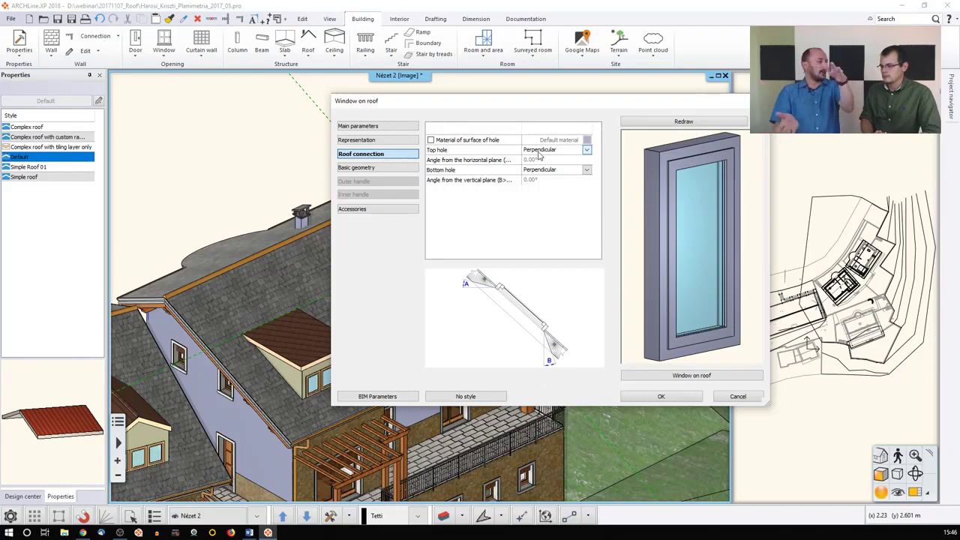
pyautogui.click(587, 150)
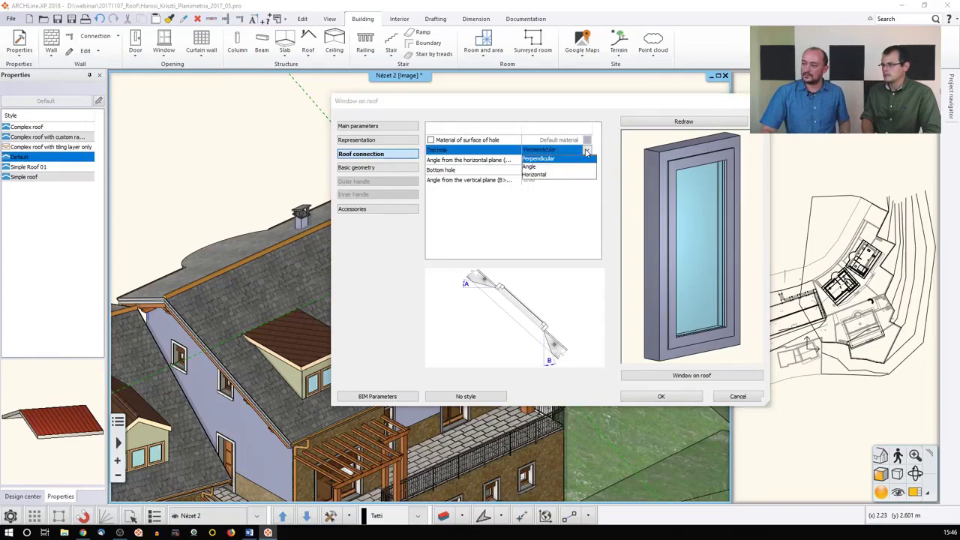
pyautogui.click(545, 176)
pyautogui.click(586, 170)
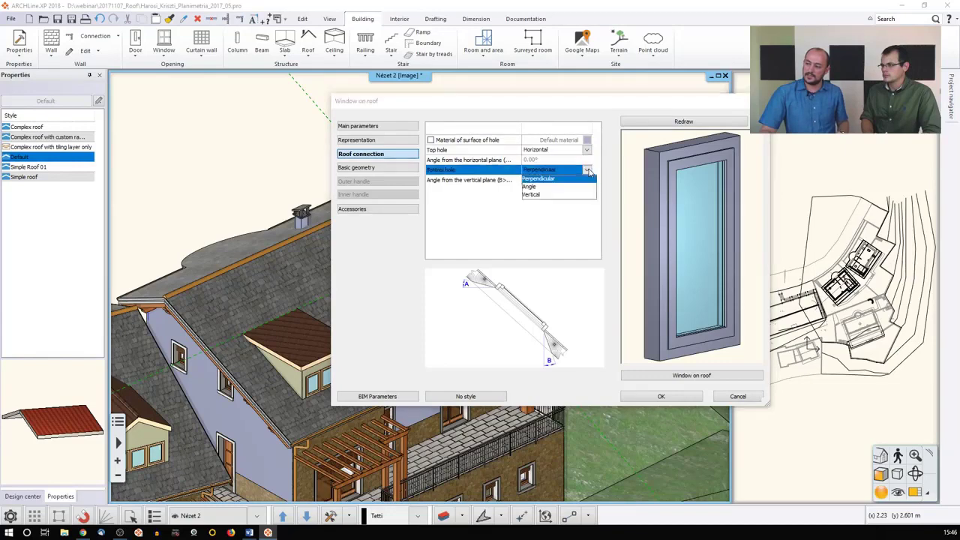
pyautogui.click(549, 194)
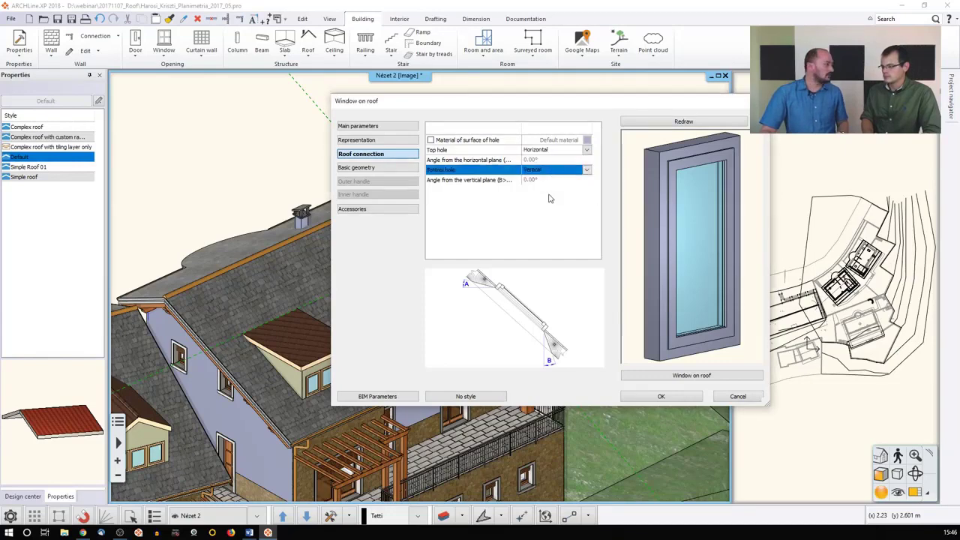